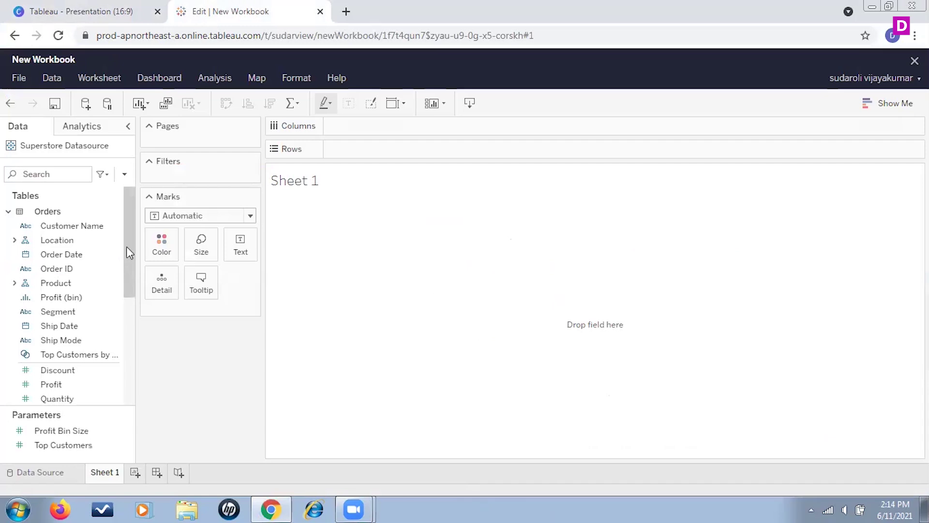
Step: Chart Discount by year of Order Date, with the date in columns and Discount in rows, and apply a trend line
left_click(76, 335)
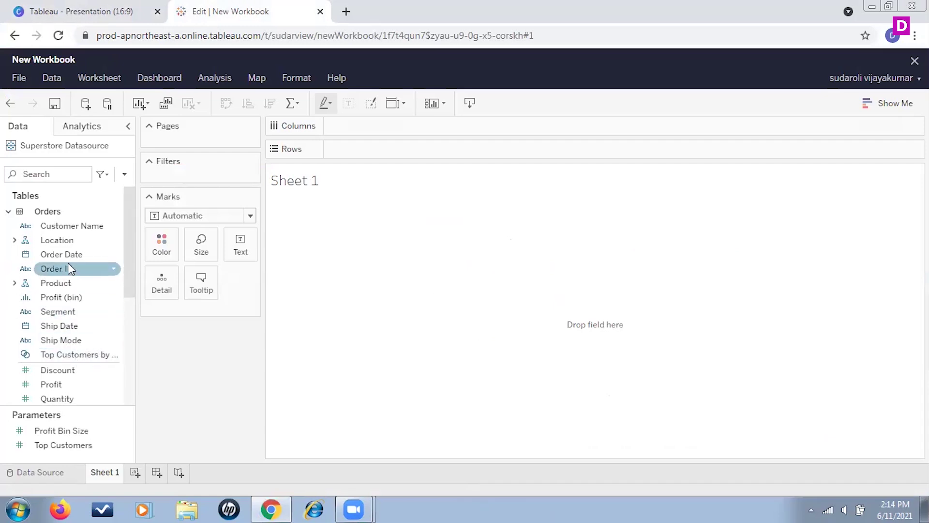
left_click_drag(65, 254, 369, 130)
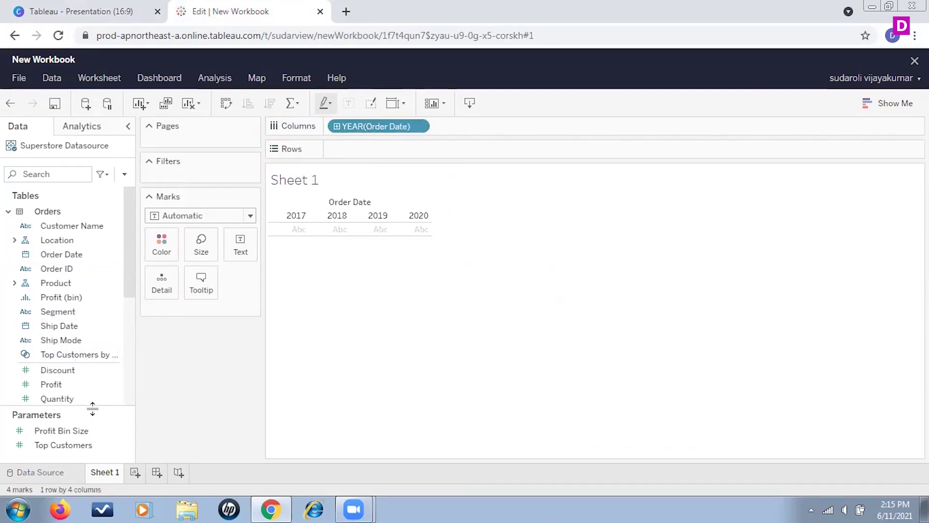
scroll(101, 337, "down", 3)
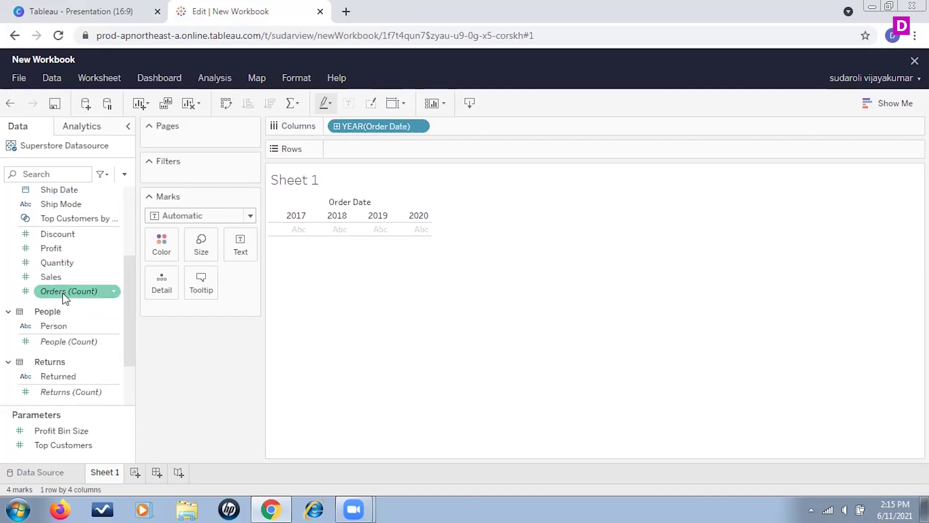
left_click_drag(70, 232, 380, 150)
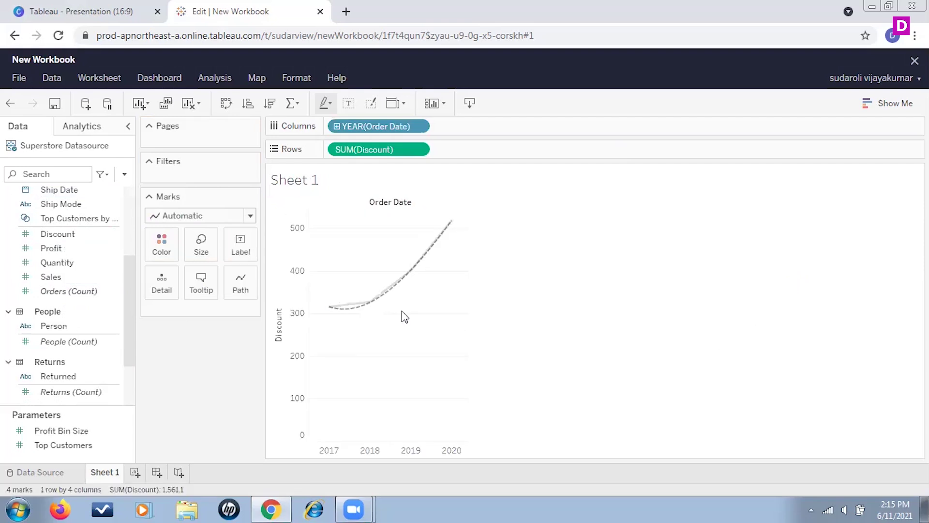
left_click(93, 129)
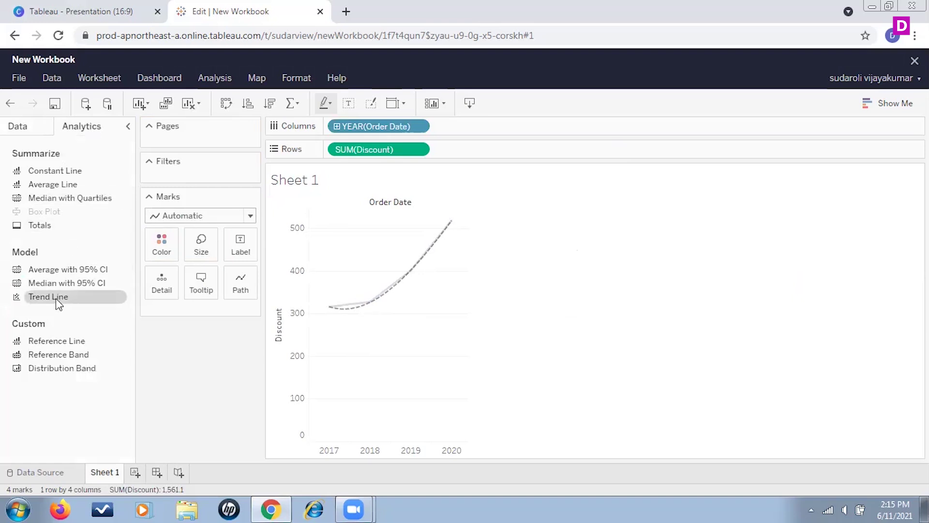
left_click_drag(56, 298, 589, 192)
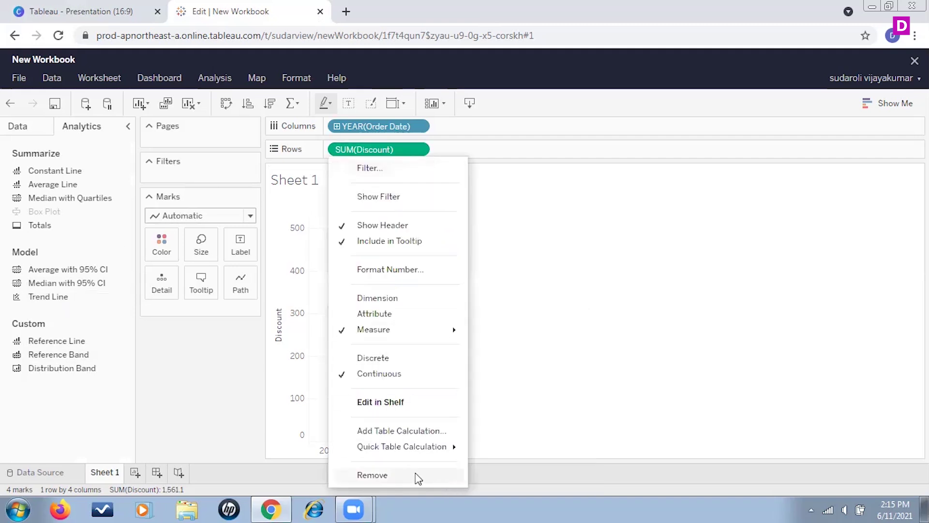
Step: Replace Discount with Profit in the rows of the yearly line chart
left_click(415, 477)
left_click(20, 130)
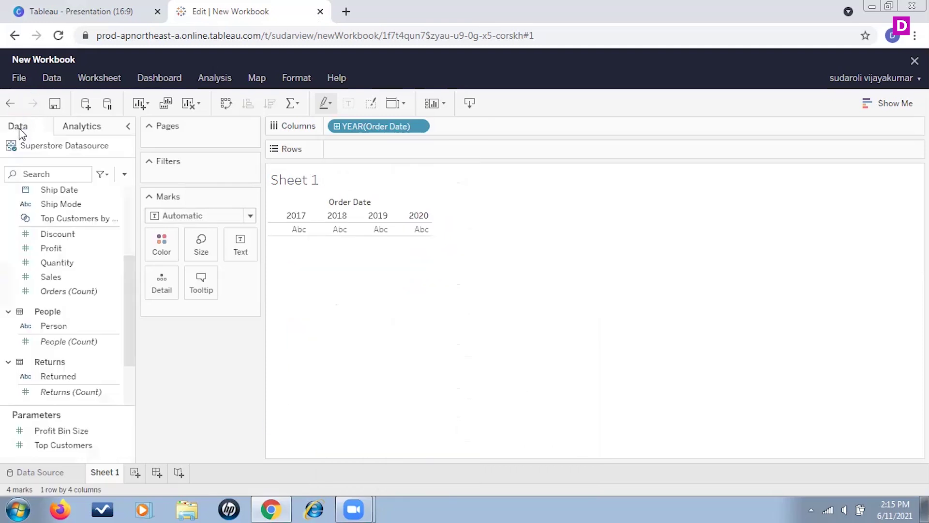
left_click_drag(51, 248, 378, 153)
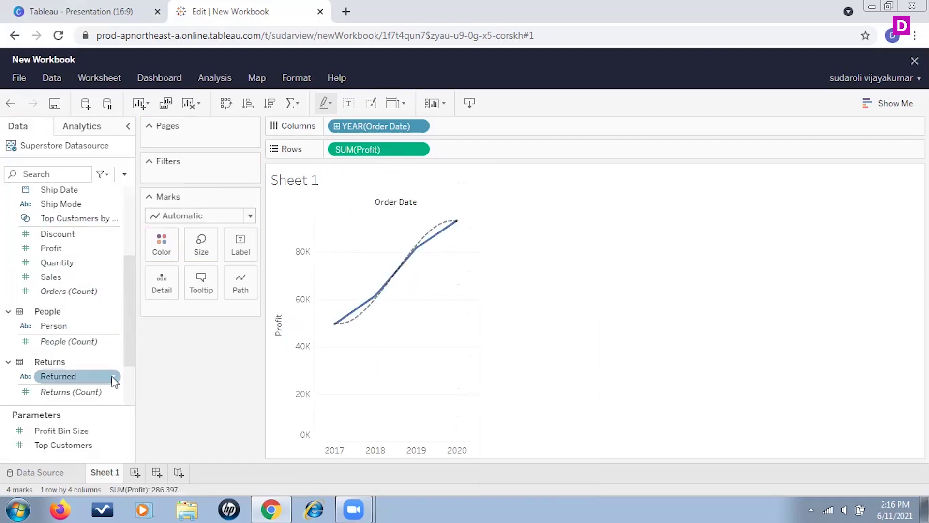
Step: Apply different trend line models in turn to the yearly Profit line chart
left_click(84, 127)
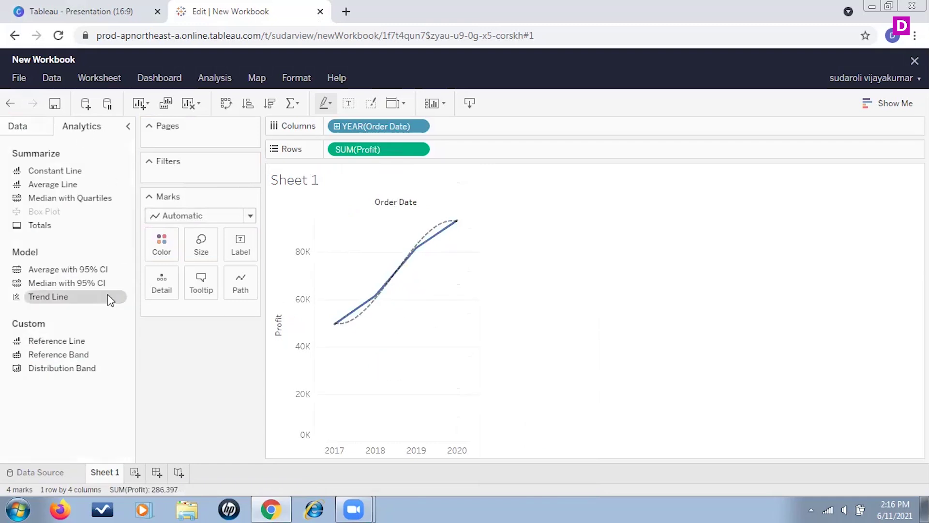
left_click_drag(48, 296, 574, 193)
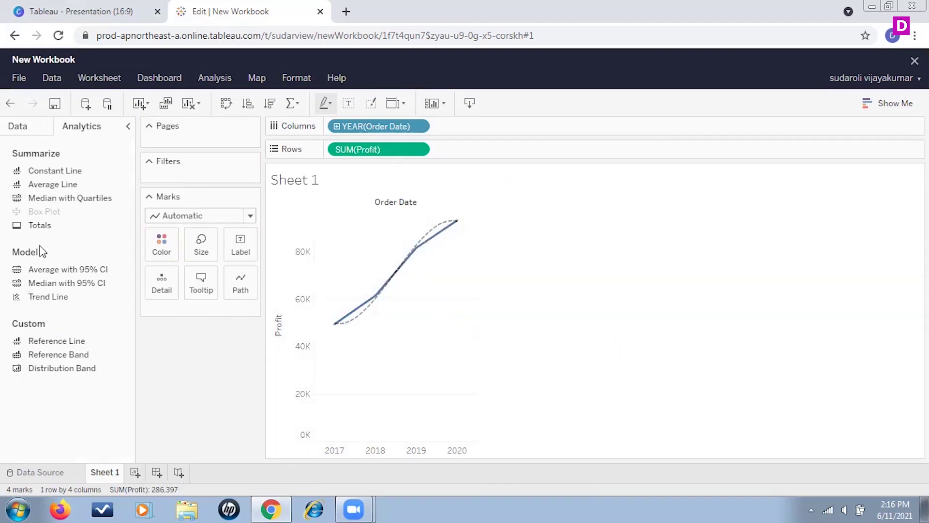
left_click_drag(46, 296, 385, 196)
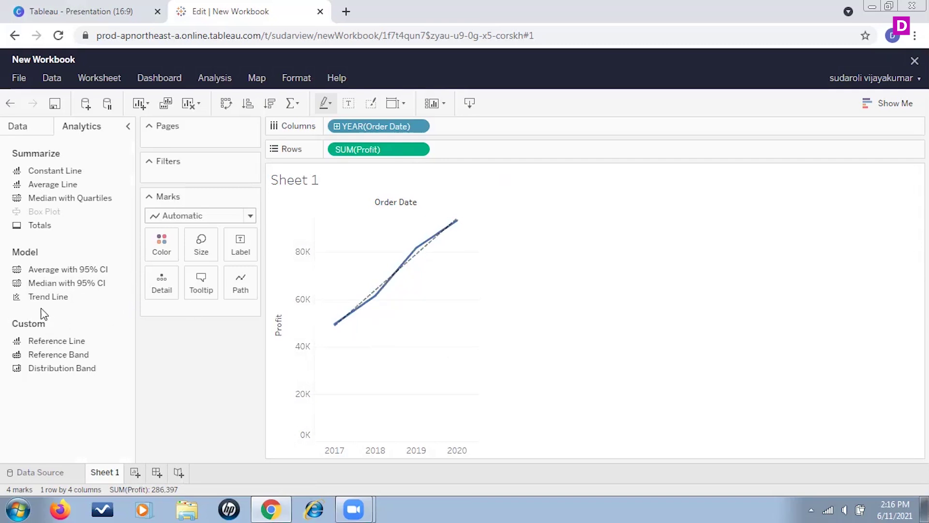
left_click_drag(63, 298, 491, 282)
left_click_drag(62, 300, 521, 204)
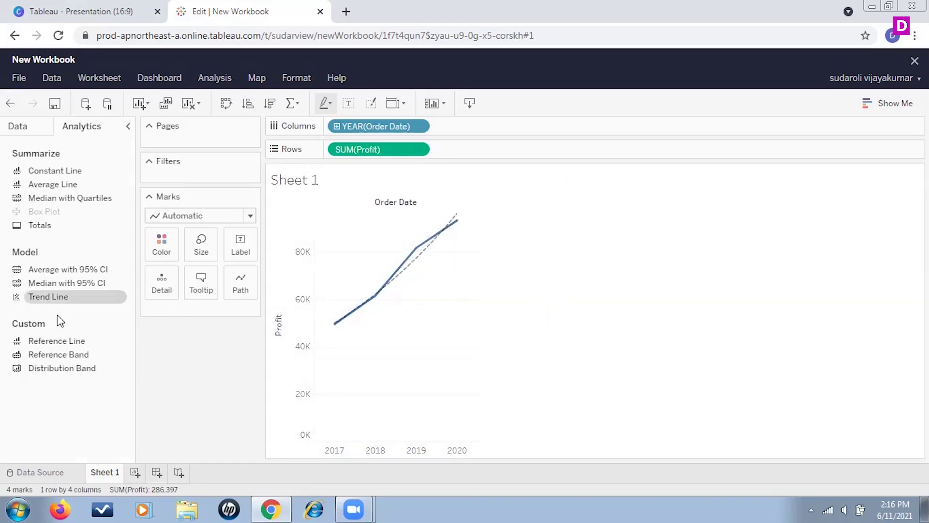
left_click_drag(62, 300, 667, 189)
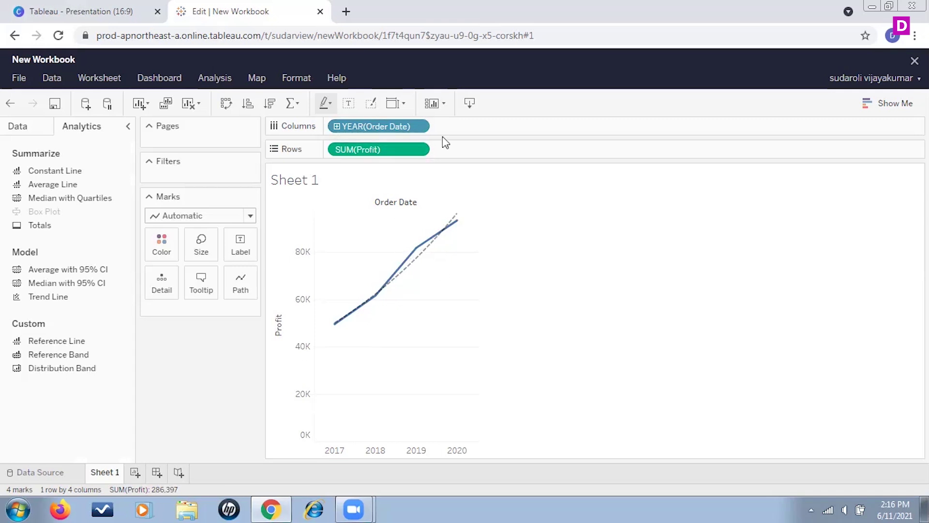
Step: Replace Profit with Sales in the rows of the yearly line chart
left_click(423, 151)
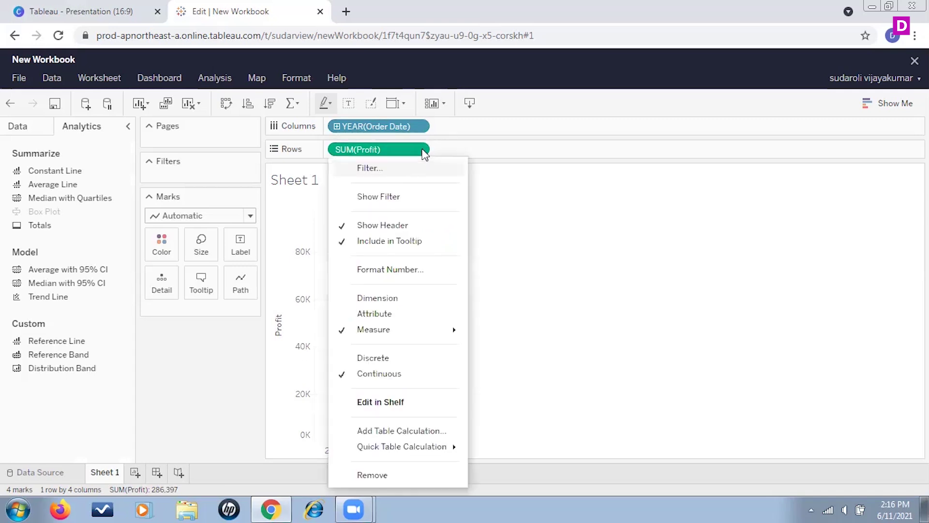
left_click(386, 476)
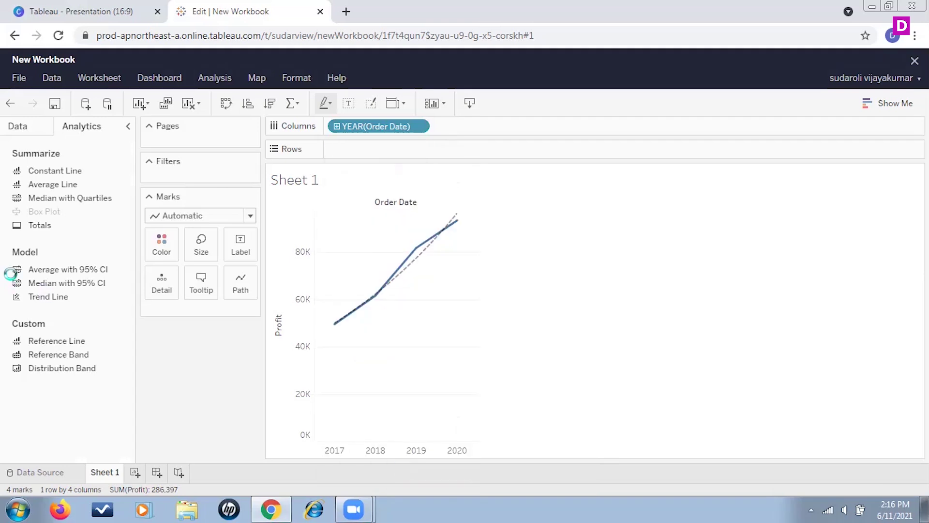
left_click(19, 127)
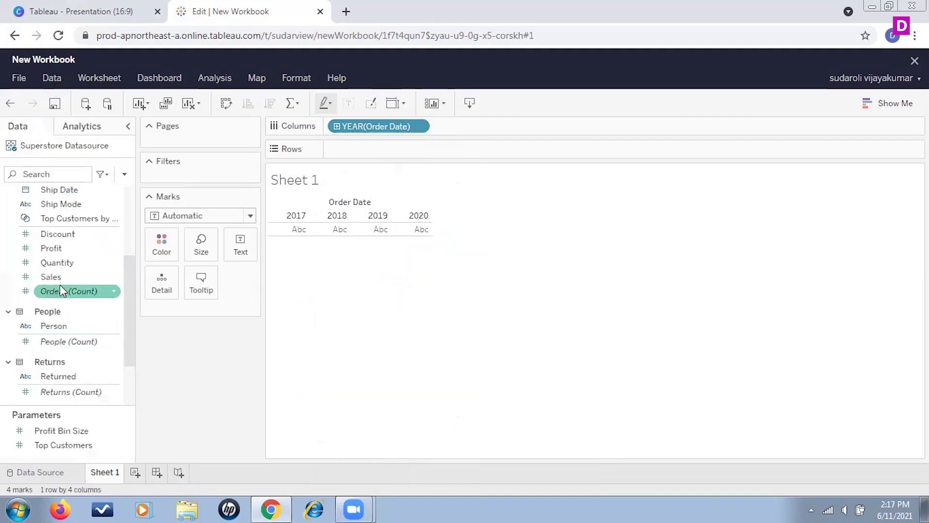
left_click_drag(51, 276, 367, 153)
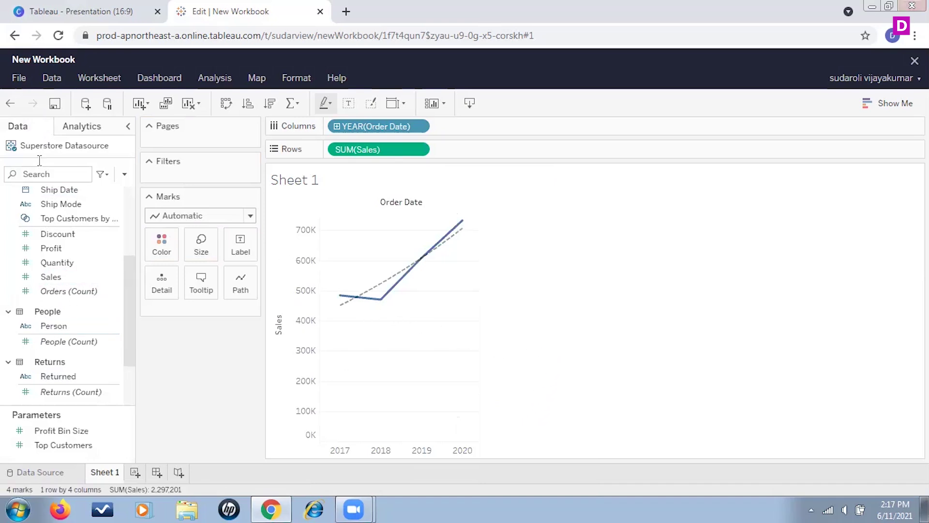
Step: Apply a trend line to the yearly Sales line chart
left_click(81, 127)
left_click_drag(46, 298, 520, 200)
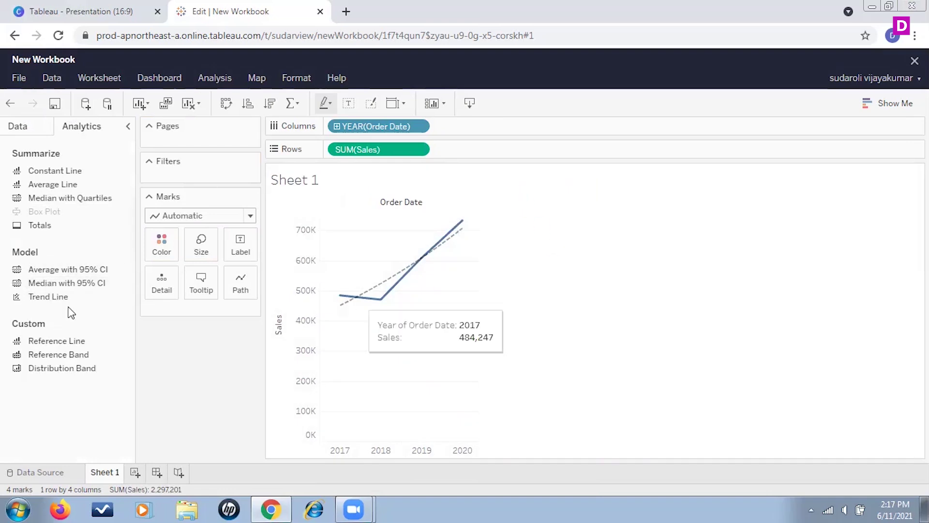
left_click_drag(71, 308, 626, 230)
left_click(382, 299)
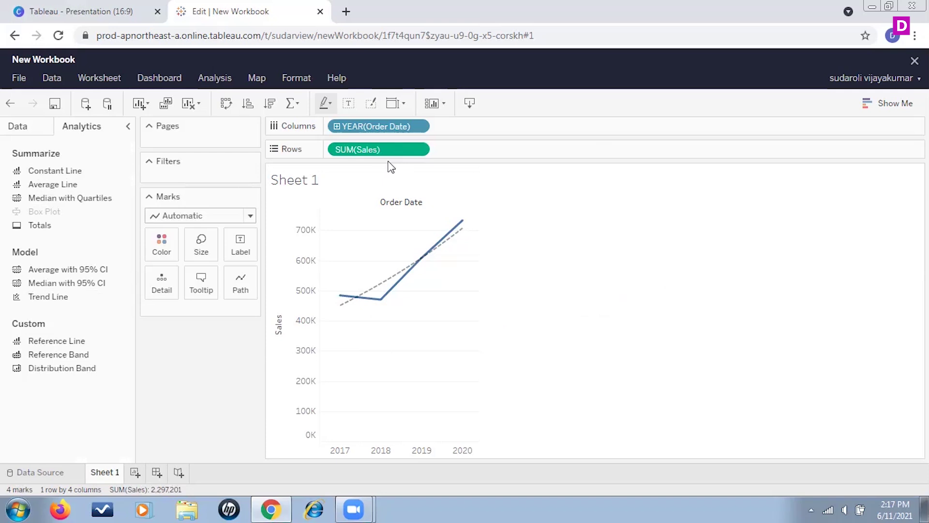
Step: Move Sales to the columns after the Order Date year and place Discount in the rows
left_click_drag(377, 154, 483, 127)
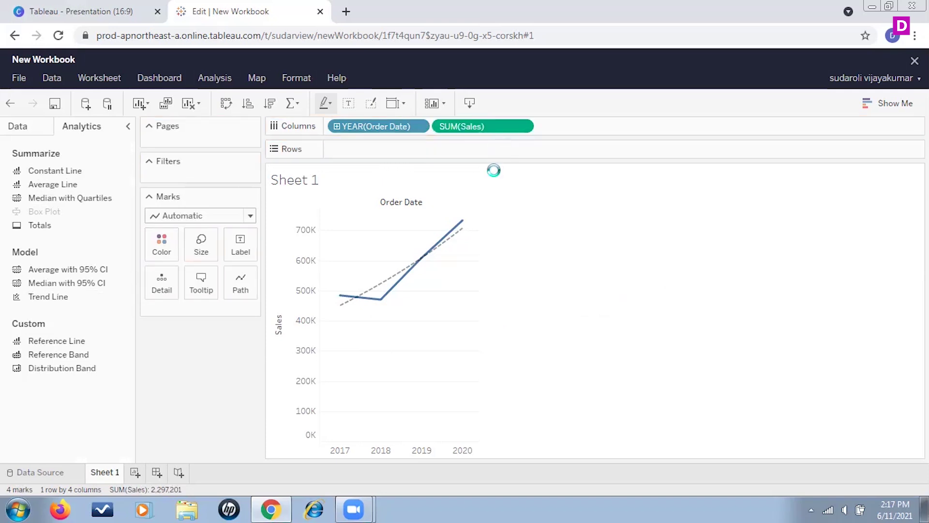
left_click(27, 131)
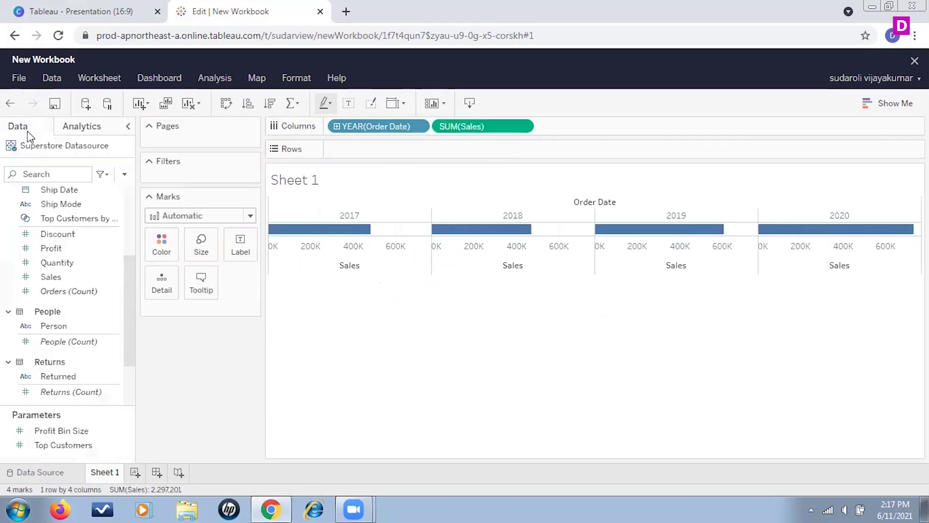
scroll(70, 367, "down", 3)
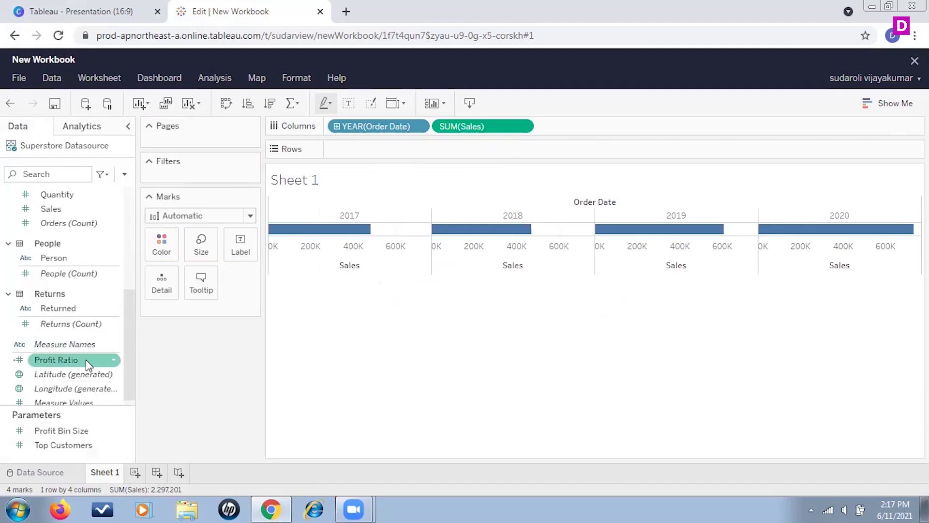
scroll(67, 329, "up", 6)
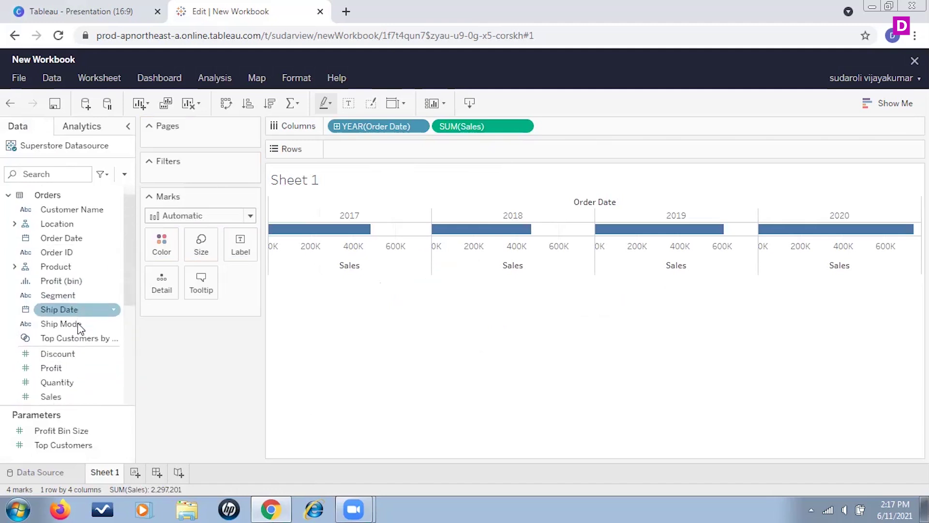
left_click_drag(108, 292, 348, 149)
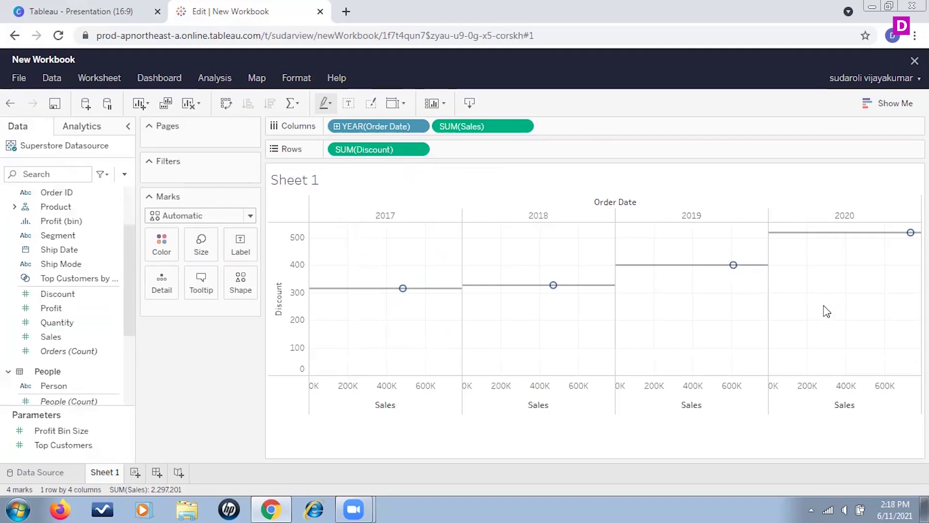
Step: Apply a trend line to the Discount versus Sales scatter plots split by year
left_click(83, 126)
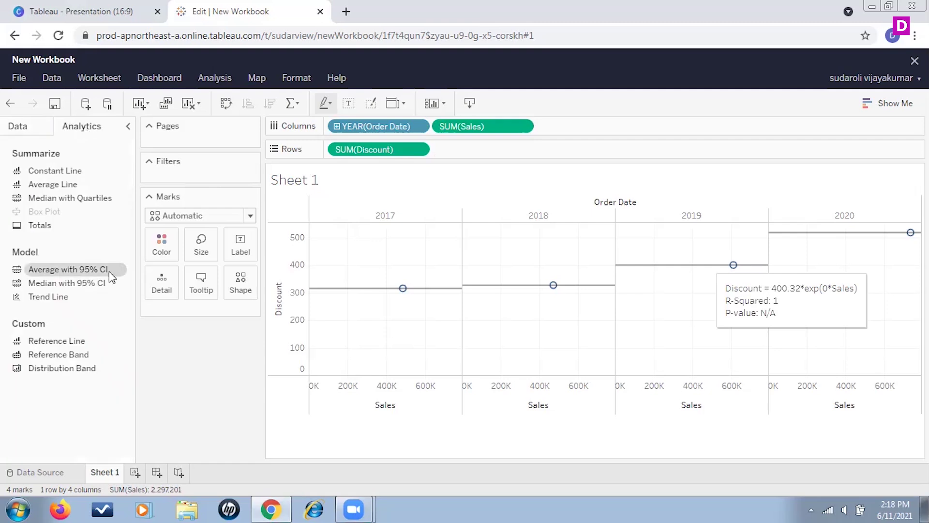
mouse_move(39, 225)
left_mouse_down()
mouse_move(492, 255)
mouse_move(407, 263)
mouse_move(48, 237)
left_mouse_up()
left_click_drag(41, 298, 695, 269)
mouse_move(483, 212)
left_mouse_down()
mouse_move(450, 205)
mouse_move(476, 207)
left_mouse_up()
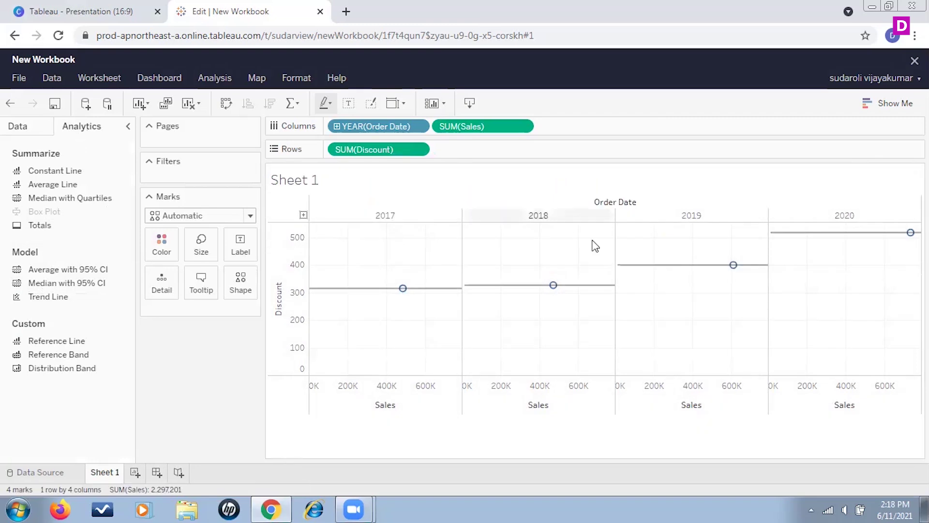
left_click_drag(48, 298, 524, 196)
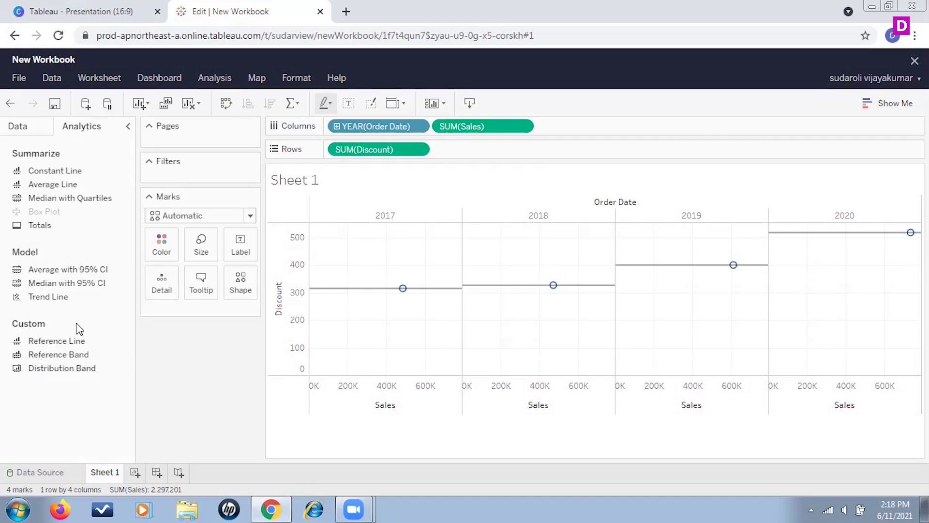
Step: Try to add Segment as detail to the scatter plot marks and cancel the hierarchy creation
left_click(23, 130)
scroll(71, 334, "up", 5)
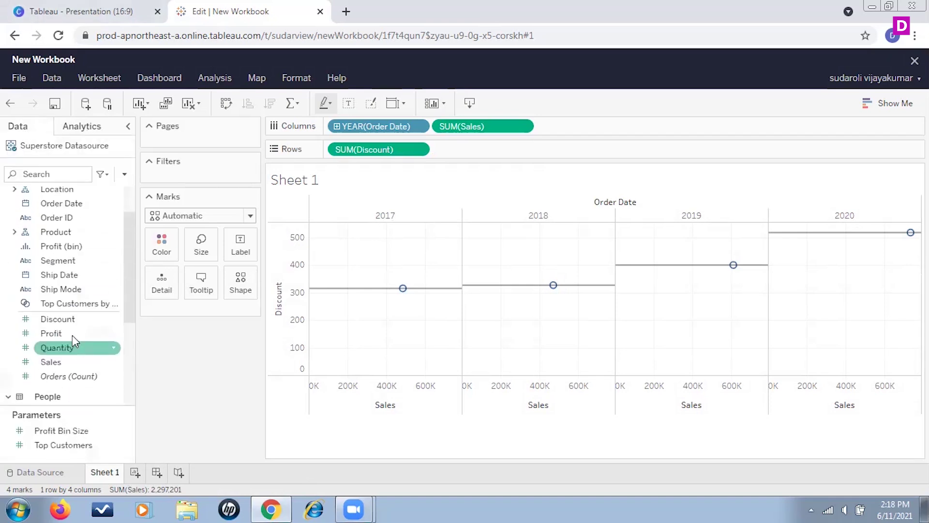
scroll(87, 289, "down", 5)
scroll(89, 261, "up", 5)
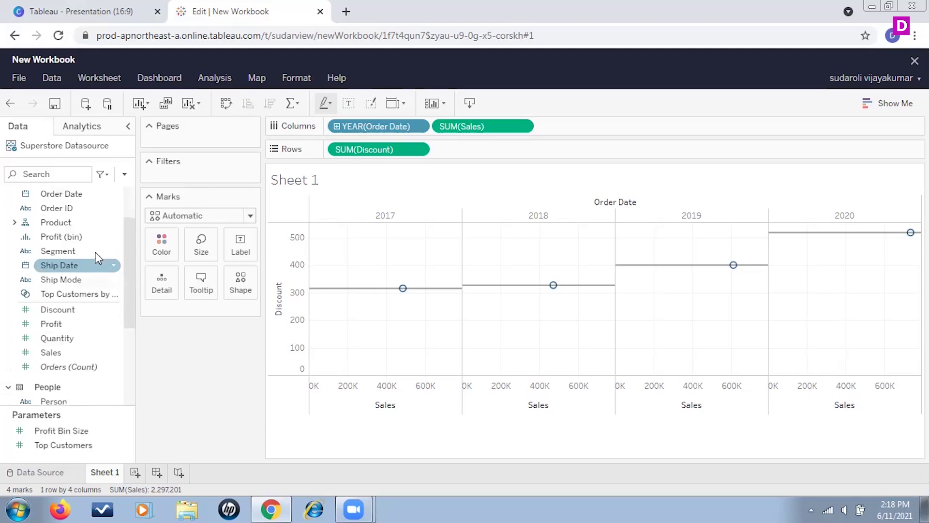
left_click_drag(56, 303, 222, 341)
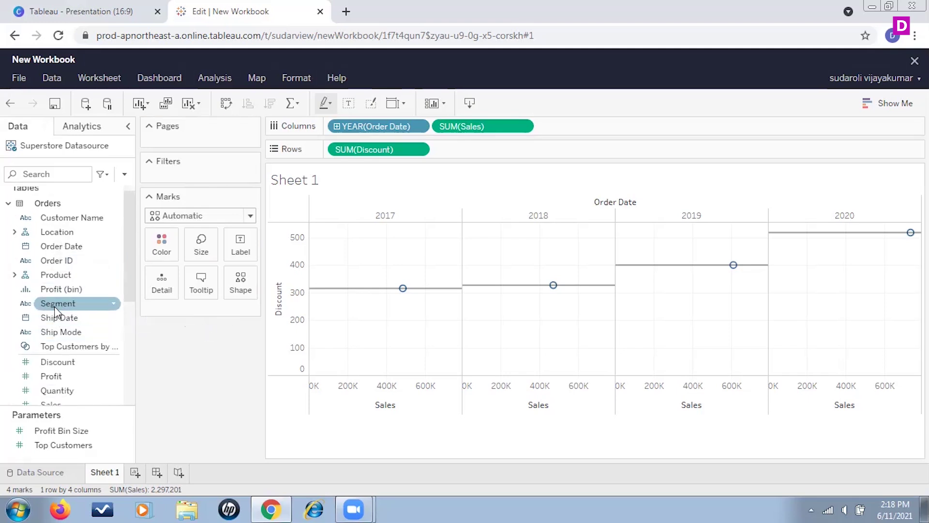
left_click_drag(55, 305, 60, 332)
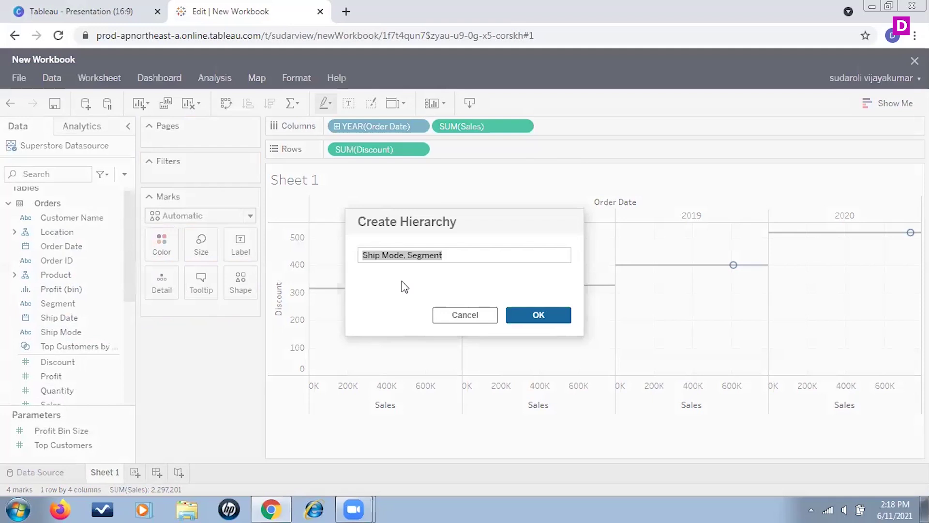
left_click(465, 319)
Step: Try to add the Location hierarchy as detail to the scatter plot marks
left_click_drag(57, 232, 194, 314)
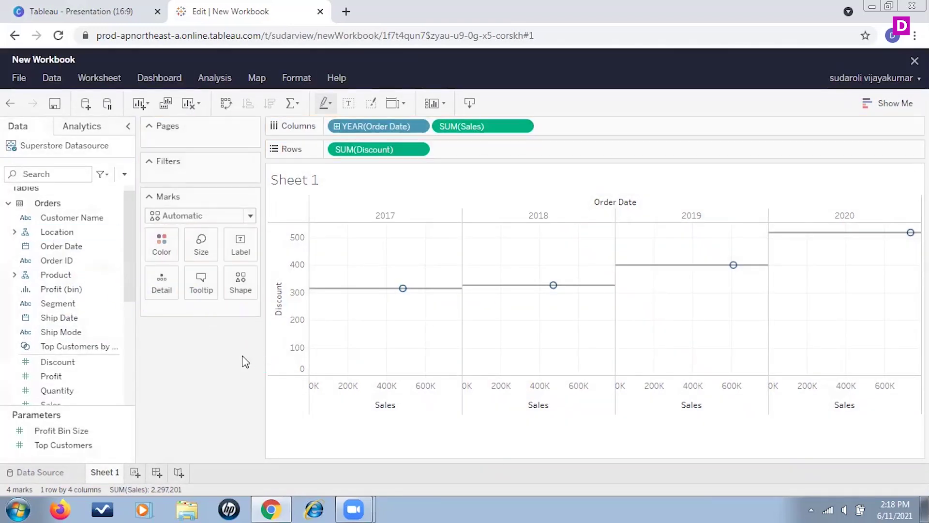
left_click_drag(53, 232, 131, 301)
left_click_drag(68, 233, 187, 316)
Step: Break the scatter plot marks down by Segment as a detail dimension
left_click(59, 317)
scroll(91, 330, "down", 3)
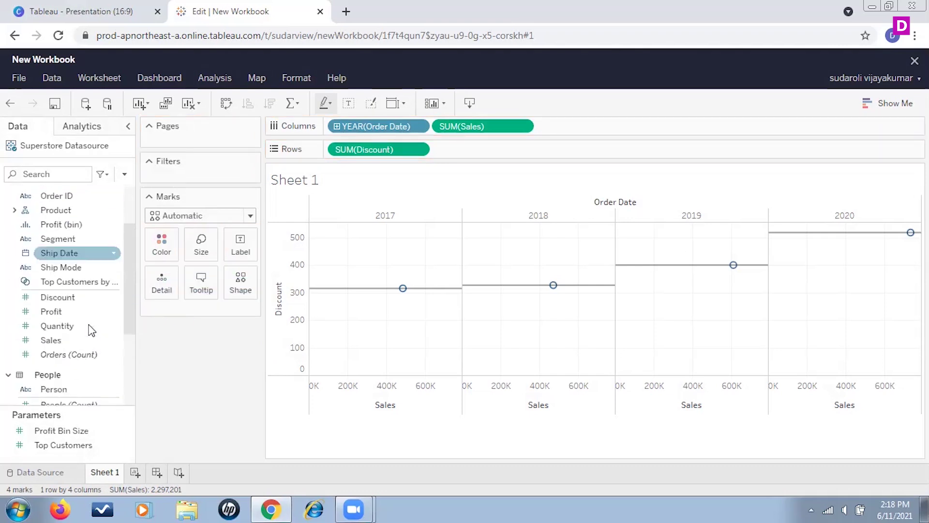
key("Down")
scroll(89, 326, "down", 3)
scroll(89, 325, "up", 6)
left_click(49, 276)
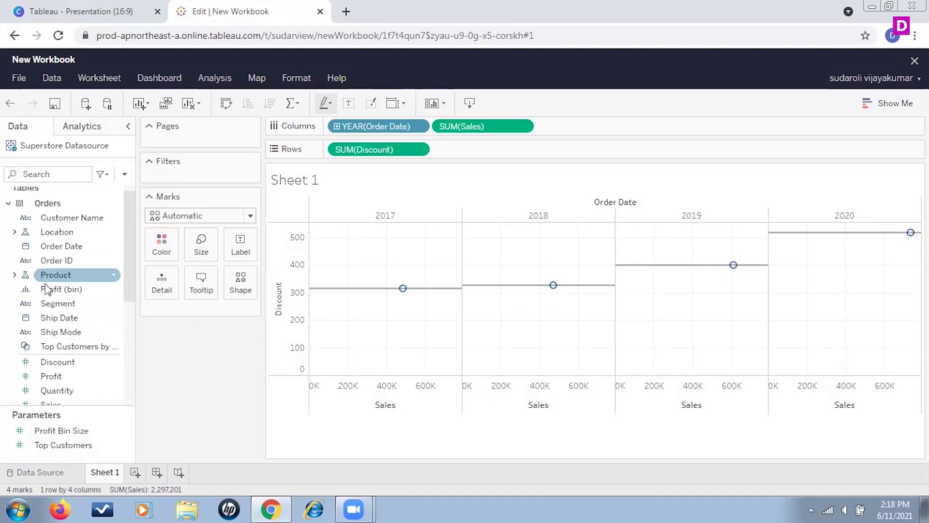
left_click(57, 246)
left_click_drag(66, 305, 189, 313)
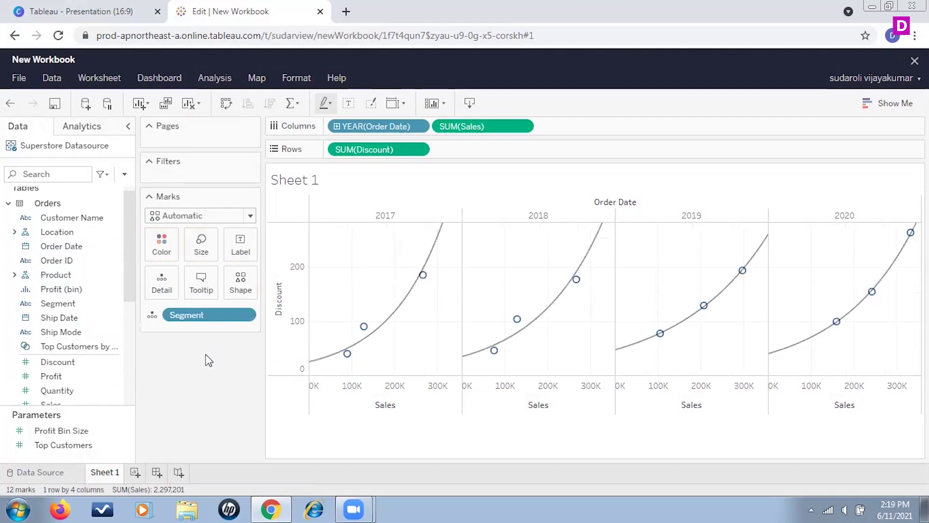
Step: Change Segment from a detail to a color encoding on the Discount versus Sales scatter plot marks
left_click(154, 316)
left_click(169, 332)
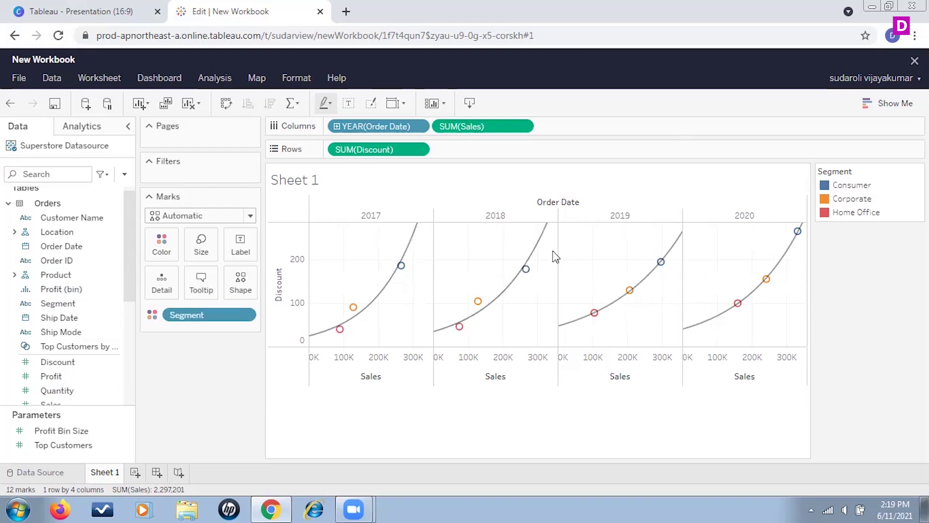
Step: Replace the Order Date year on Columns with the Ship Date year, placed before Sales
mouse_move(463, 303)
scroll(48, 288, "down", 3)
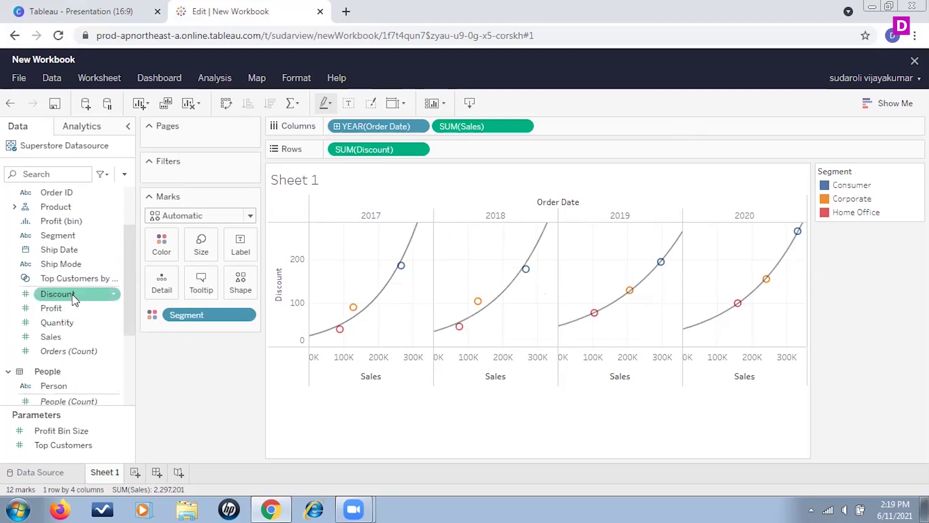
scroll(65, 285, "up", 3)
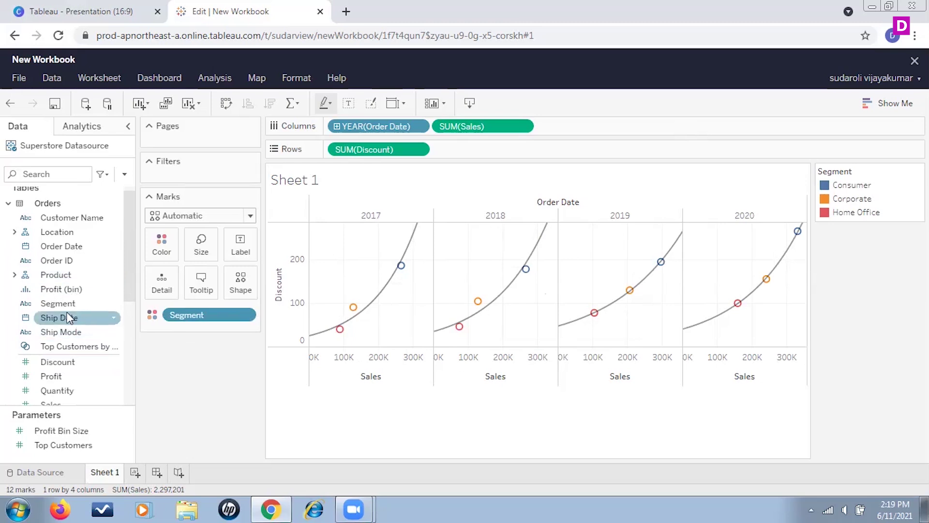
left_click(423, 127)
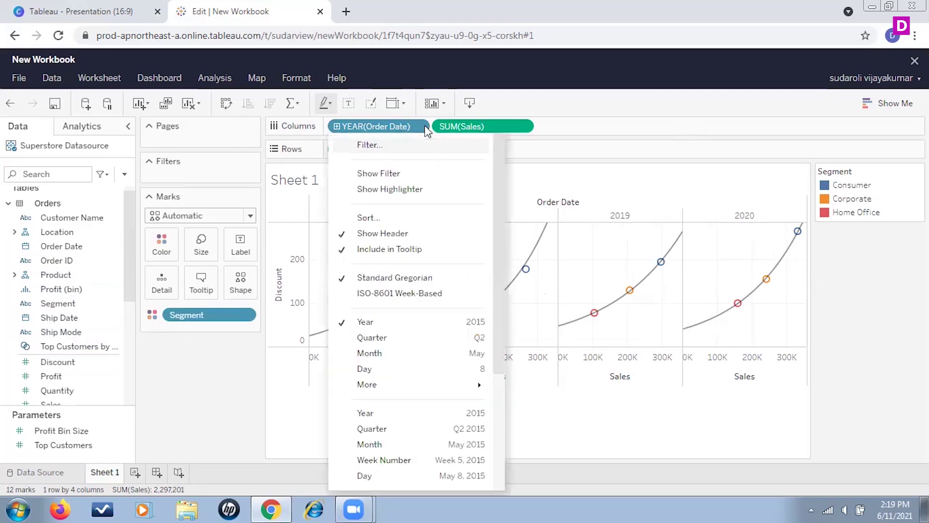
scroll(421, 435, "down", 4)
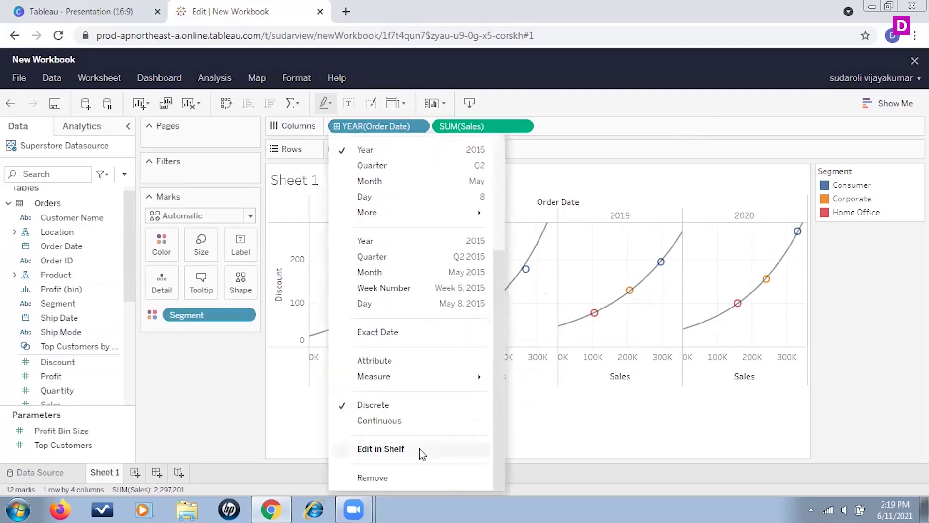
left_click(343, 478)
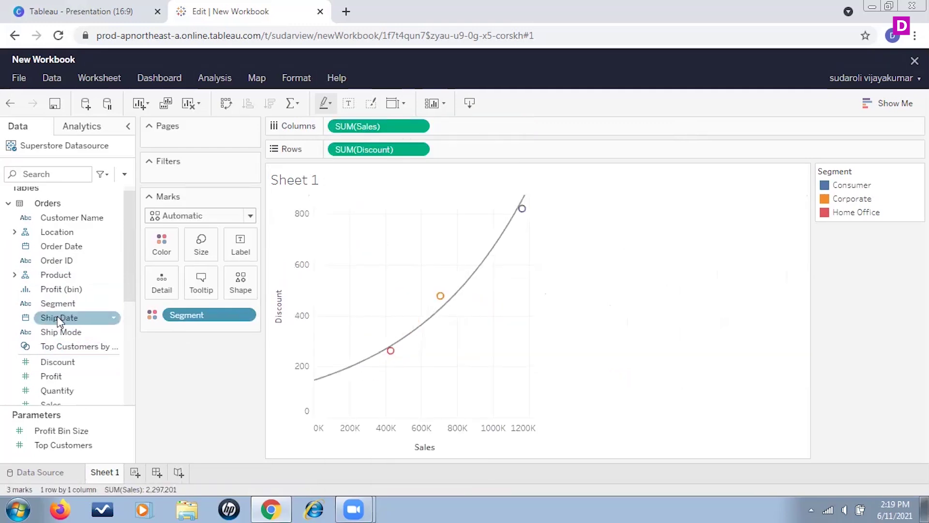
left_click_drag(60, 317, 478, 128)
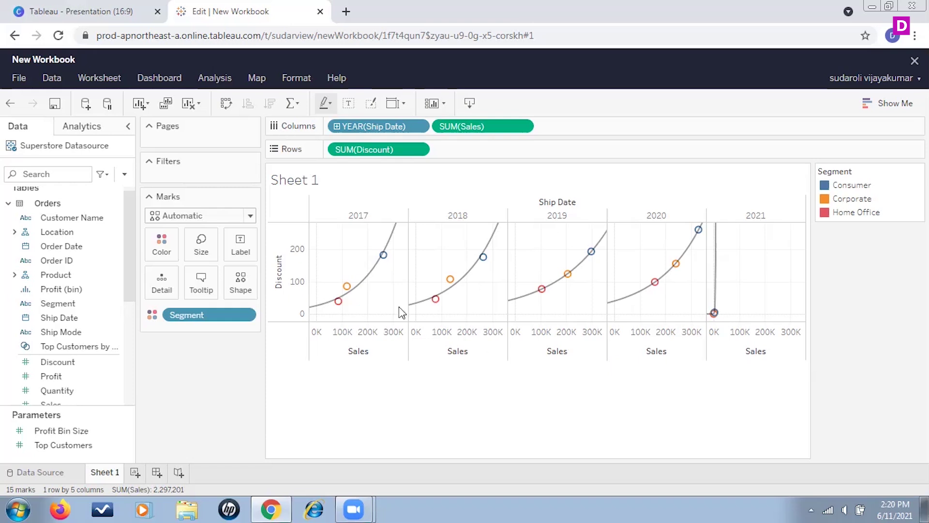
Step: Open the editing options of the 2017 trend line and move the dialog clear of the charts
mouse_move(365, 284)
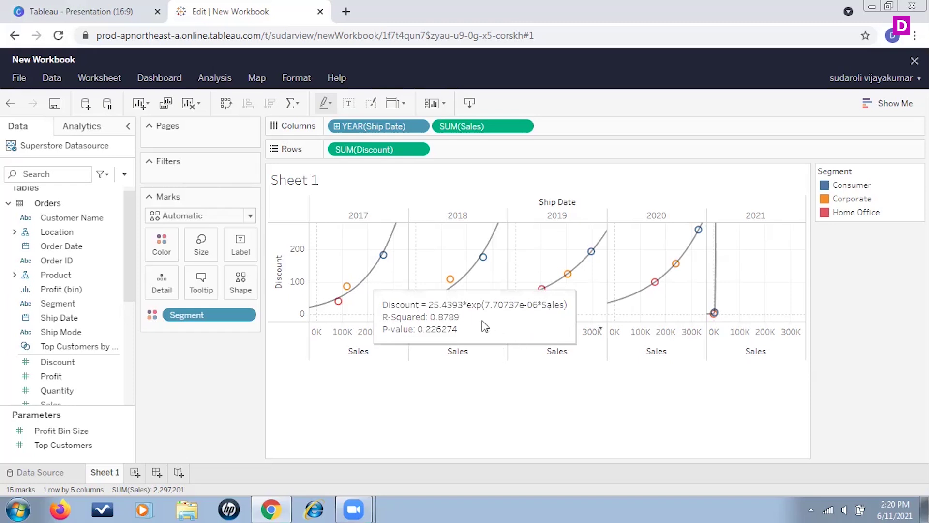
left_click(360, 286)
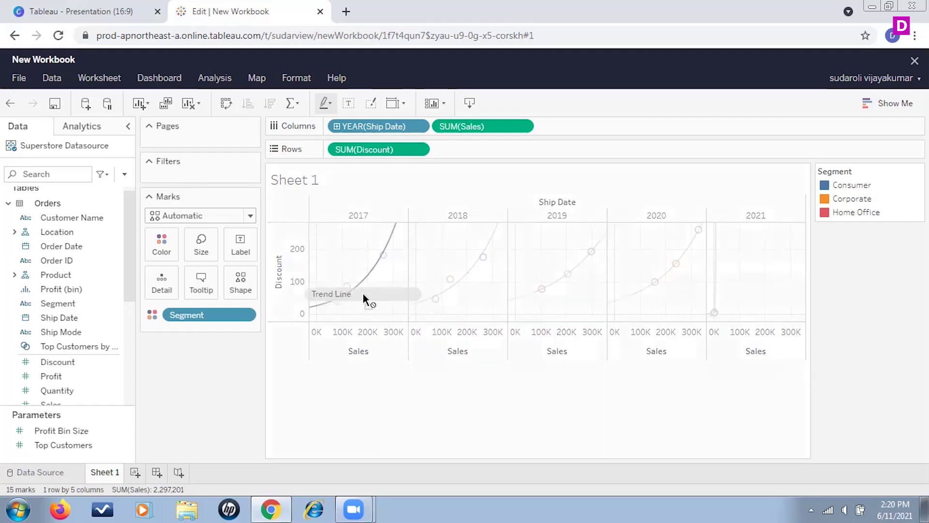
left_click(359, 289)
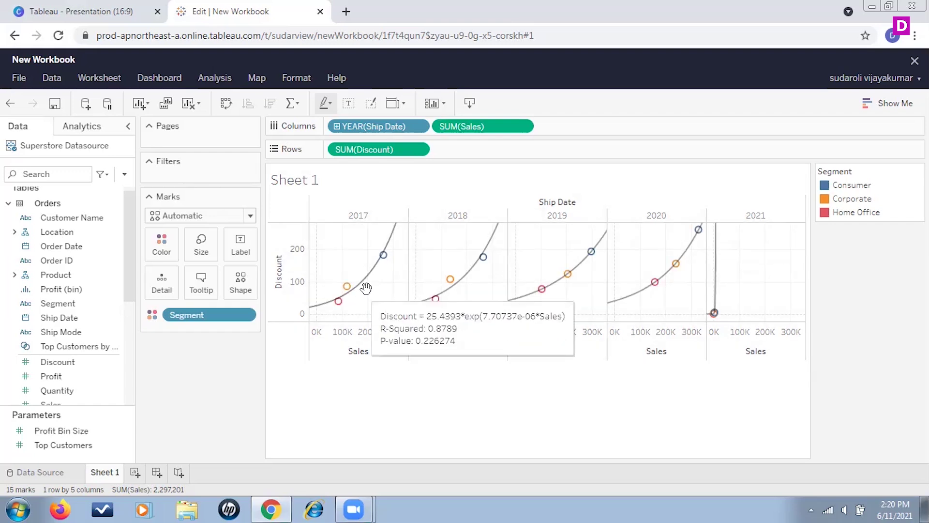
left_click(366, 293)
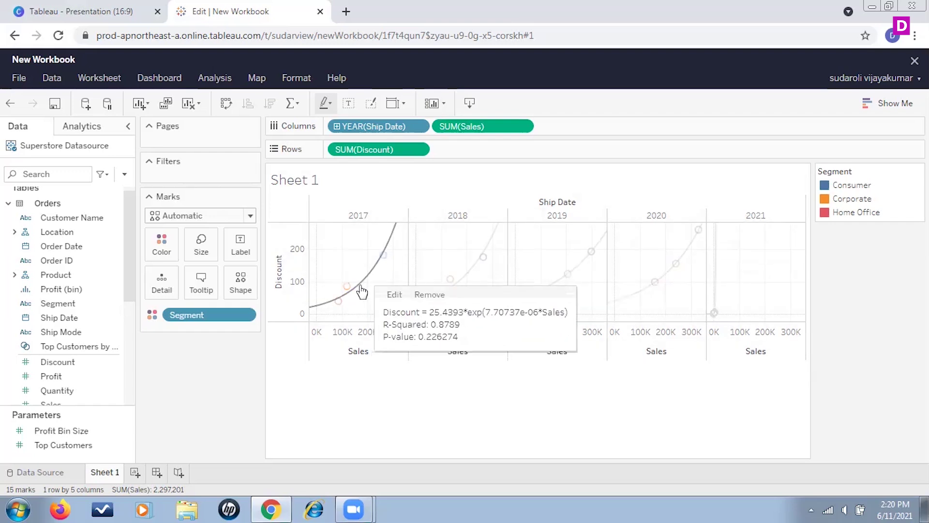
left_click(390, 290)
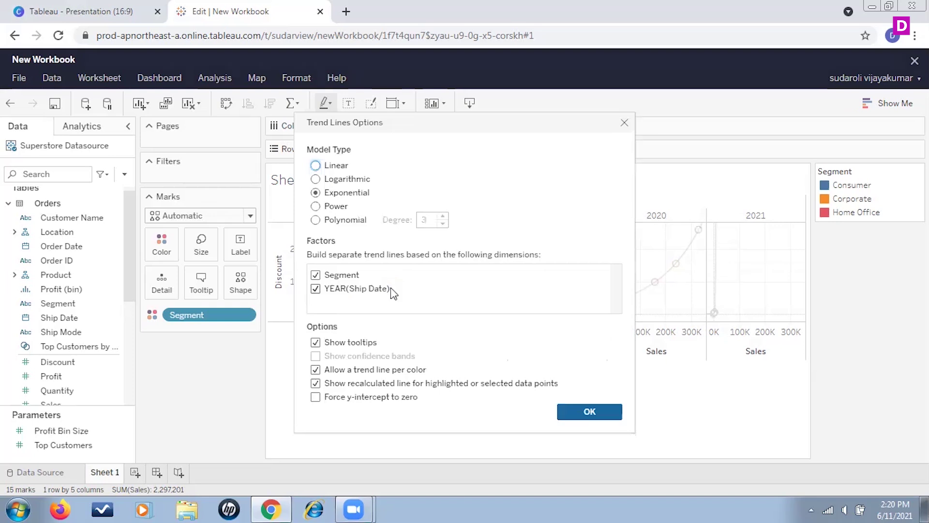
left_click_drag(422, 128, 789, 224)
Step: Try the Power, Polynomial and Linear trend line models in turn, set the model type to Logarithmic, and close the options
left_click(610, 269)
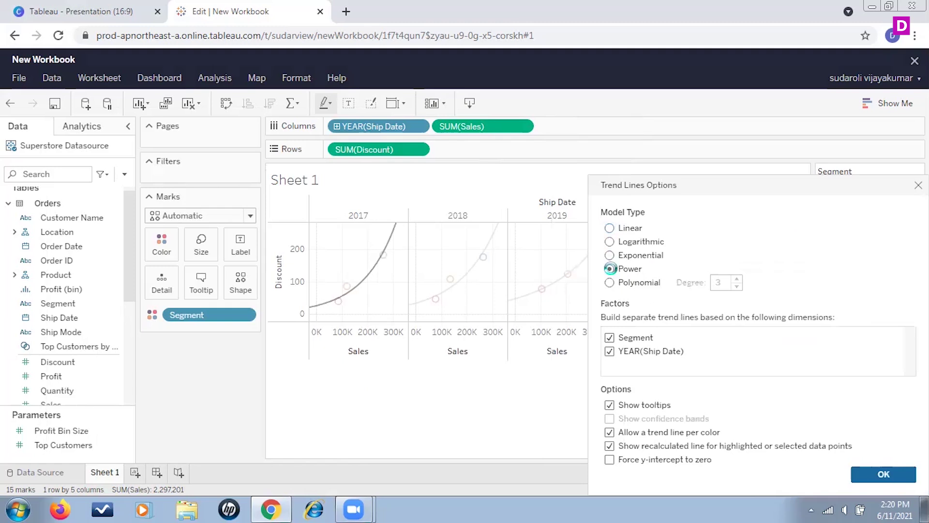
left_click(609, 282)
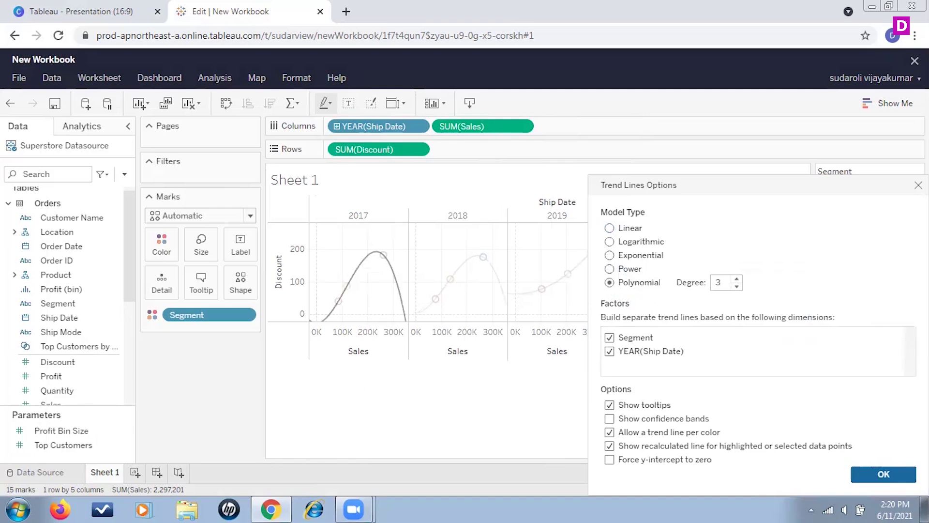
left_click(609, 228)
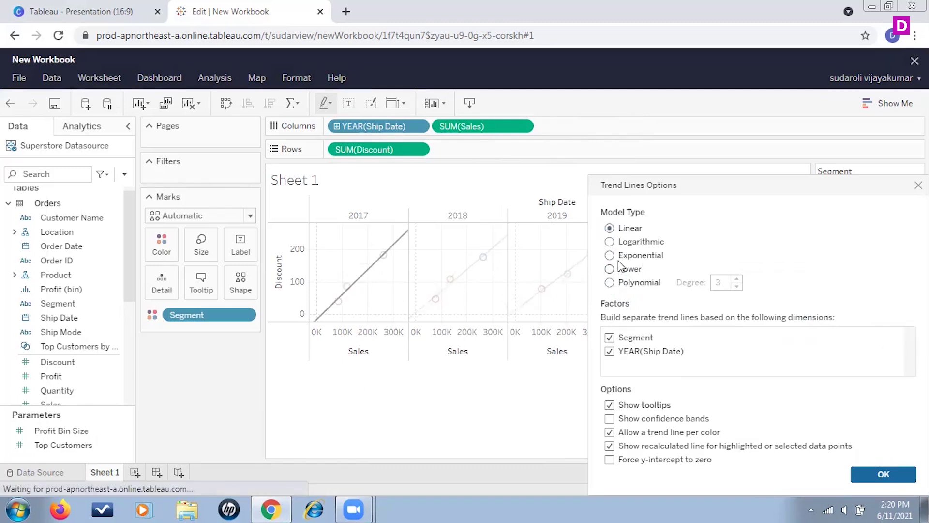
left_click(609, 242)
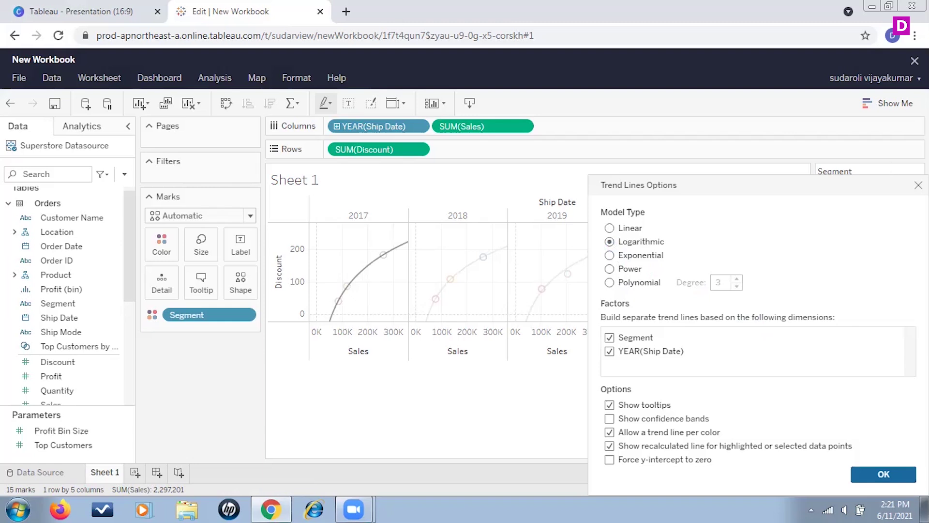
left_click(917, 184)
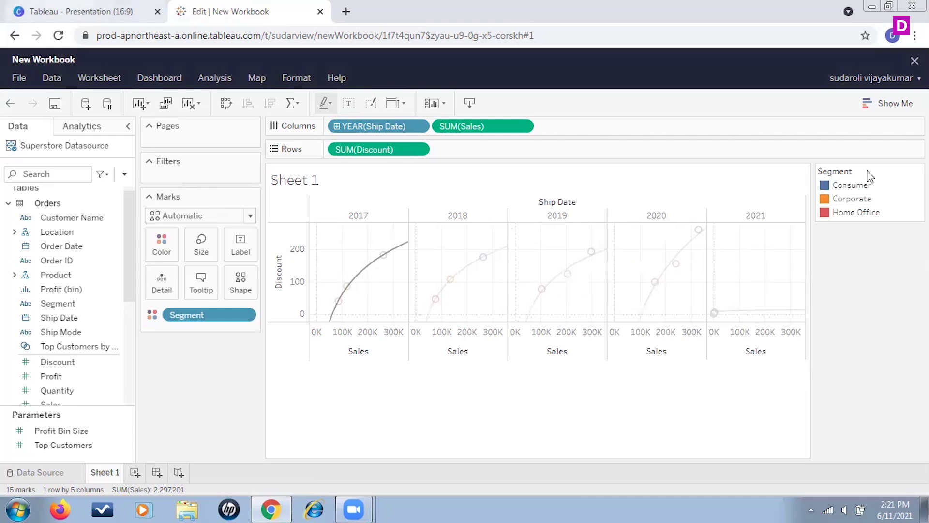
Step: Switch to the Canva presentation and present it full screen from the mathematical models slide through the Summary slide, then exit
key("ctrl+shift+Tab")
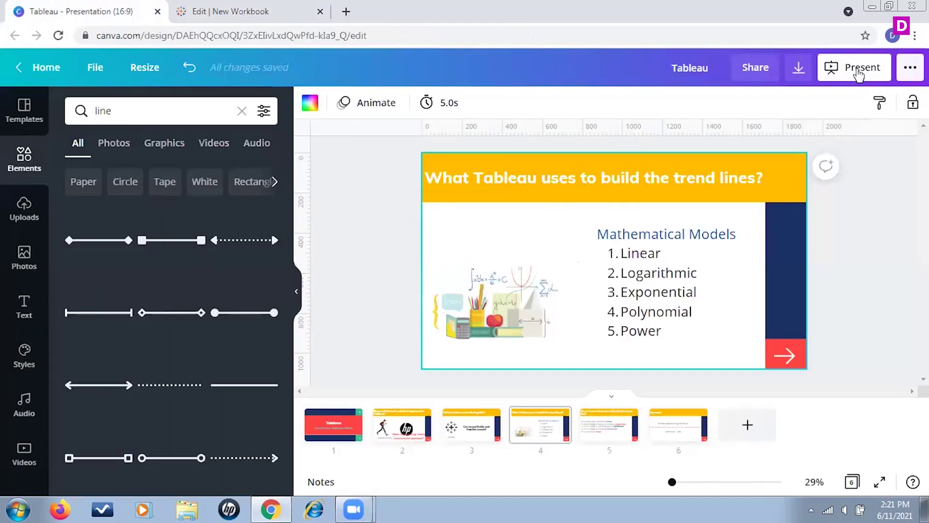
left_click(862, 67)
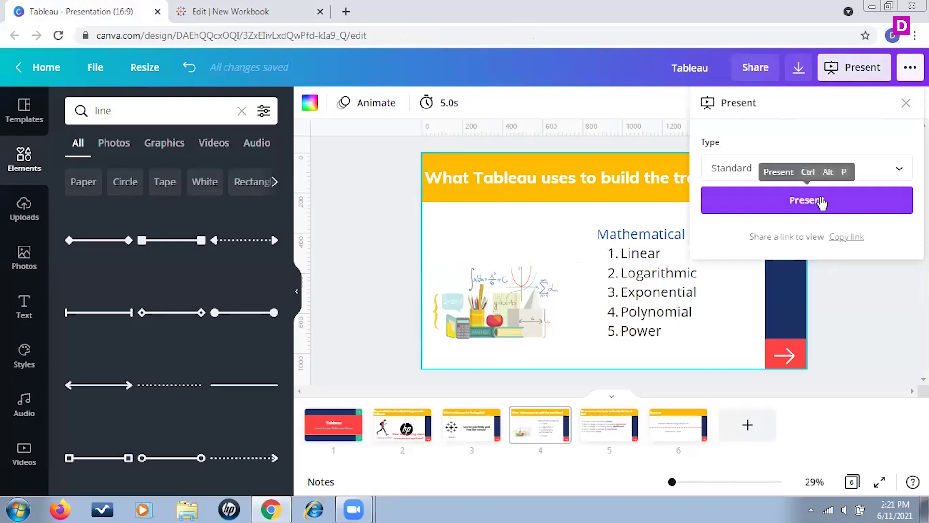
left_click(822, 216)
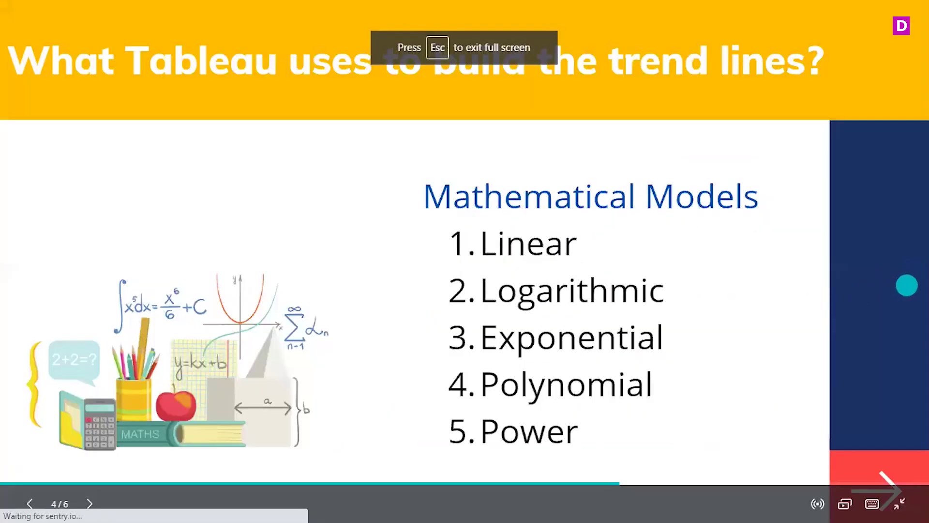
left_click(904, 283)
left_click(904, 283)
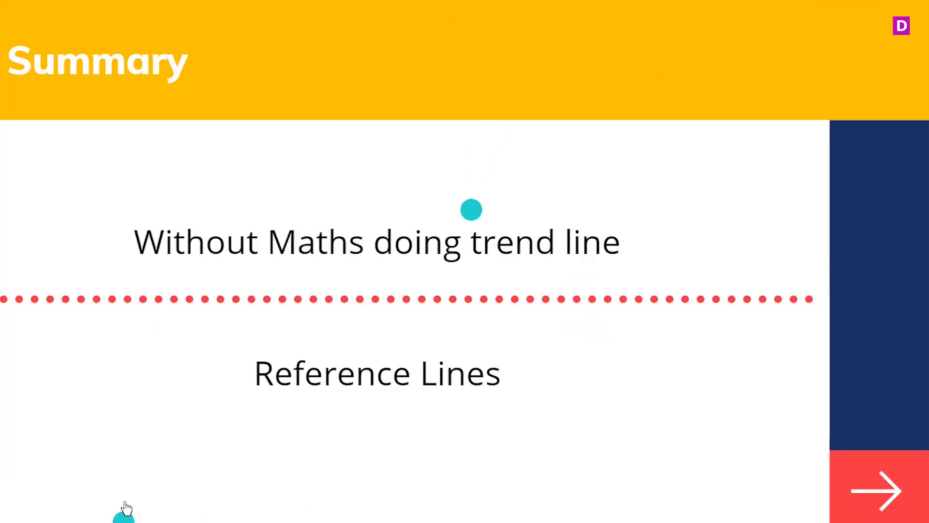
key("Escape")
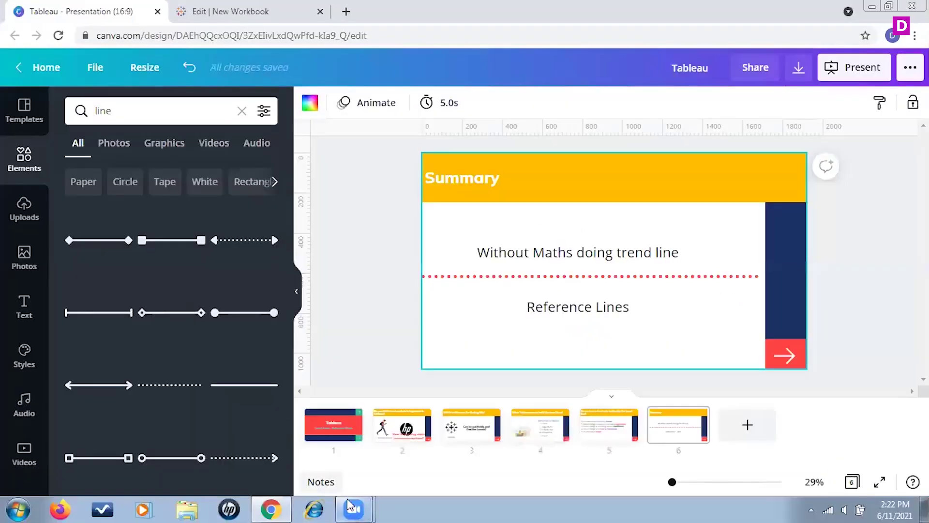